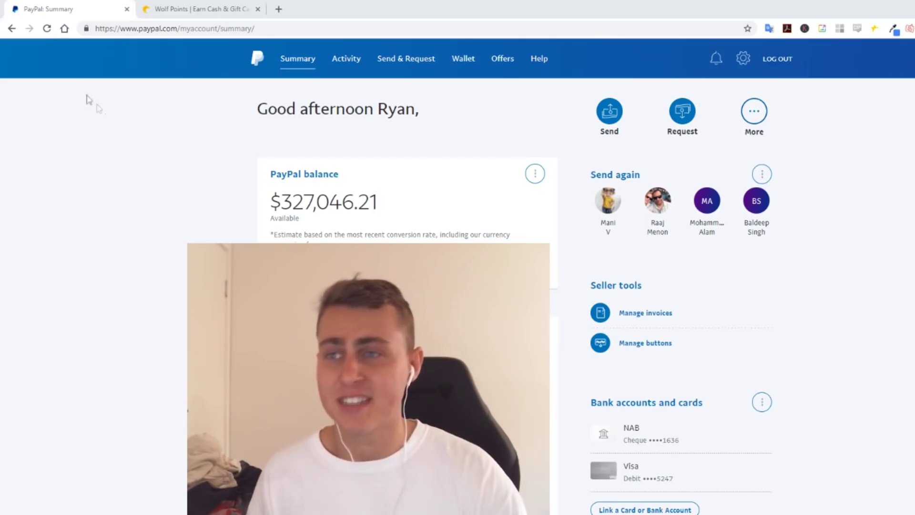
Step: Switch from PayPal to the Wolf Points site and reach the dashboard showing 2539 points
key(F5)
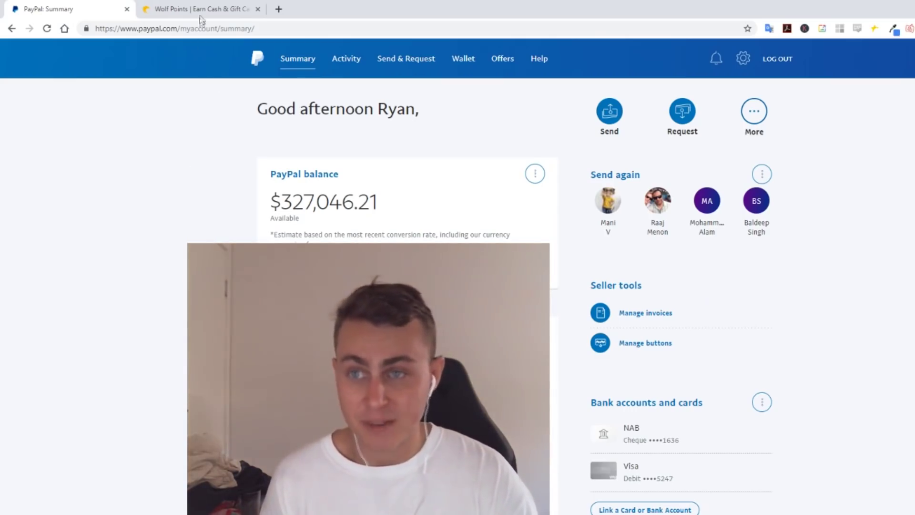
click(201, 9)
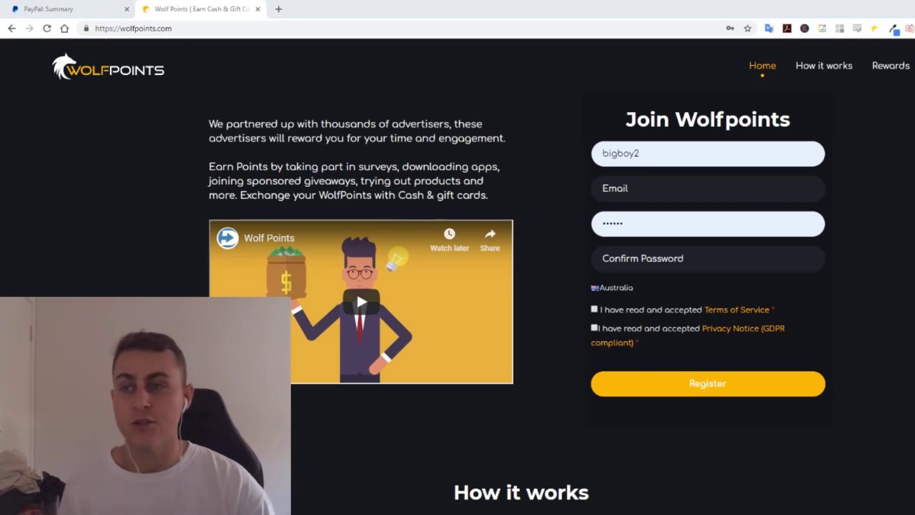
mouse_move(172, 29)
mouse_down()
mouse_move(114, 30)
mouse_move(97, 41)
mouse_up()
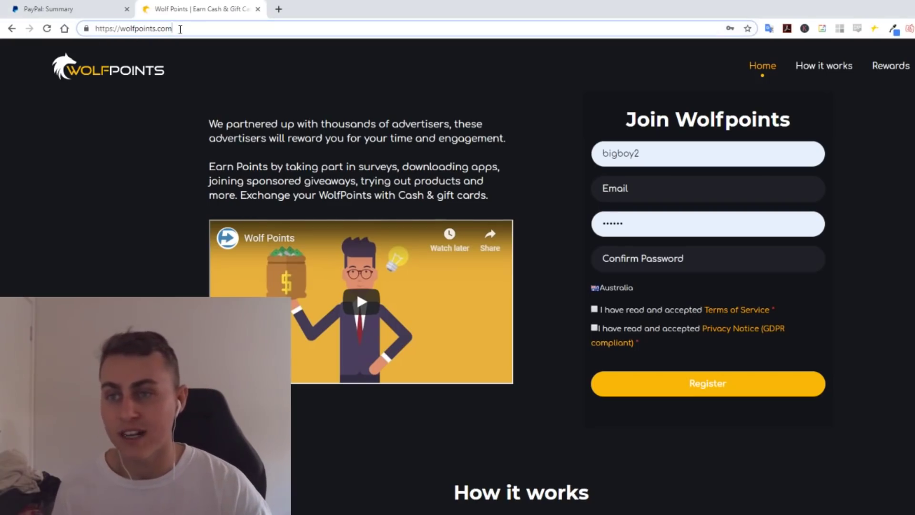
click(206, 94)
scroll(212, 96, down, 3)
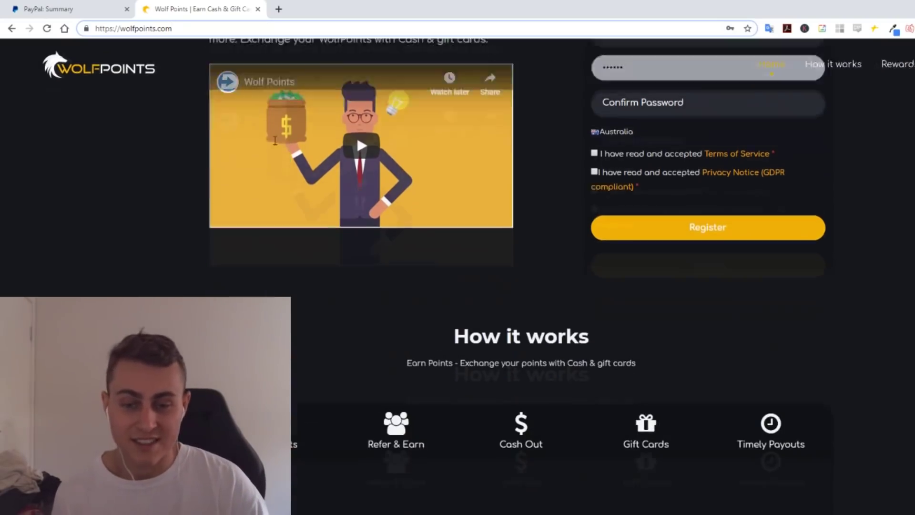
scroll(277, 206, down, 2)
scroll(240, 206, down, 2)
scroll(240, 212, down, 3)
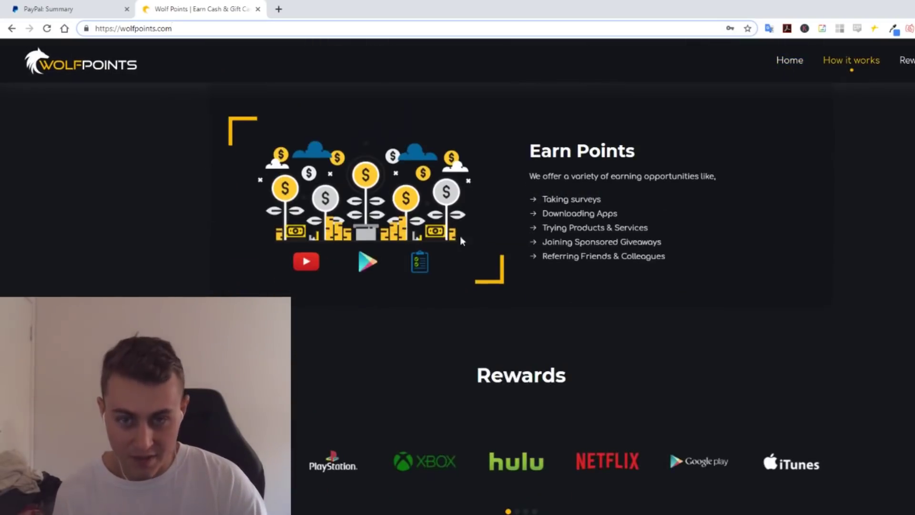
scroll(435, 241, up, 2)
scroll(460, 215, down, 3)
scroll(461, 215, down, 2)
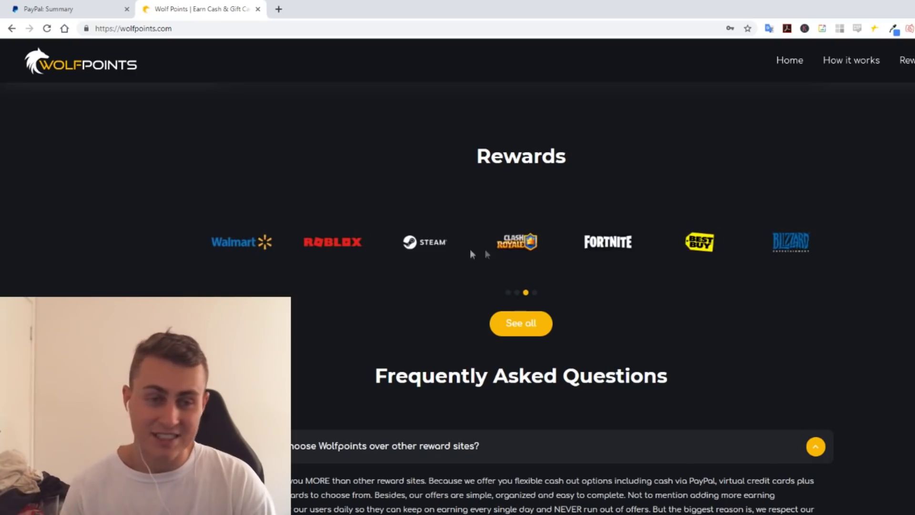
scroll(544, 264, up, 10)
scroll(543, 264, up, 5)
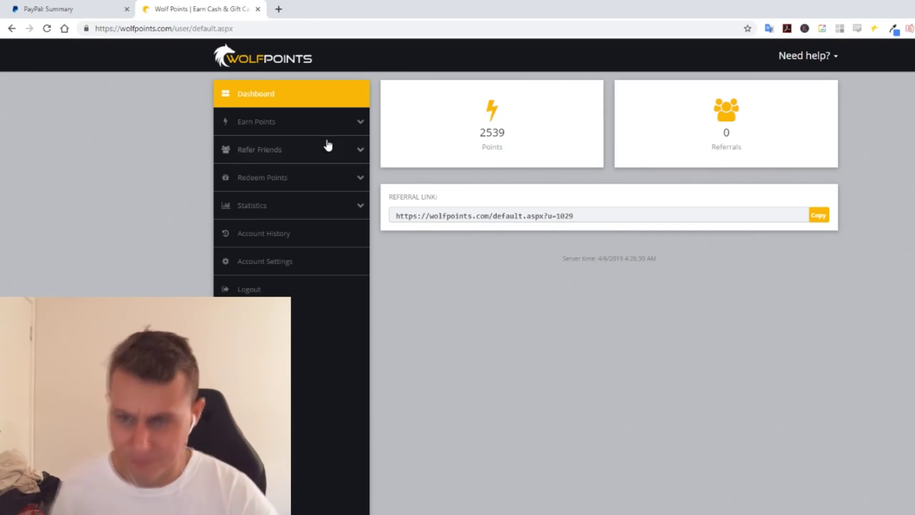
Step: View the Rewards catalogue under Redeem Points and preview the Steam exchange options without redeeming
click(322, 179)
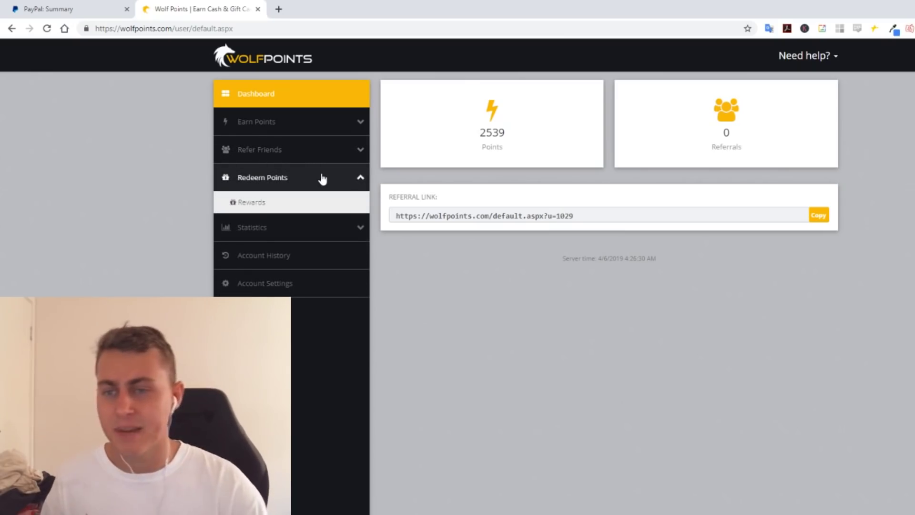
click(265, 202)
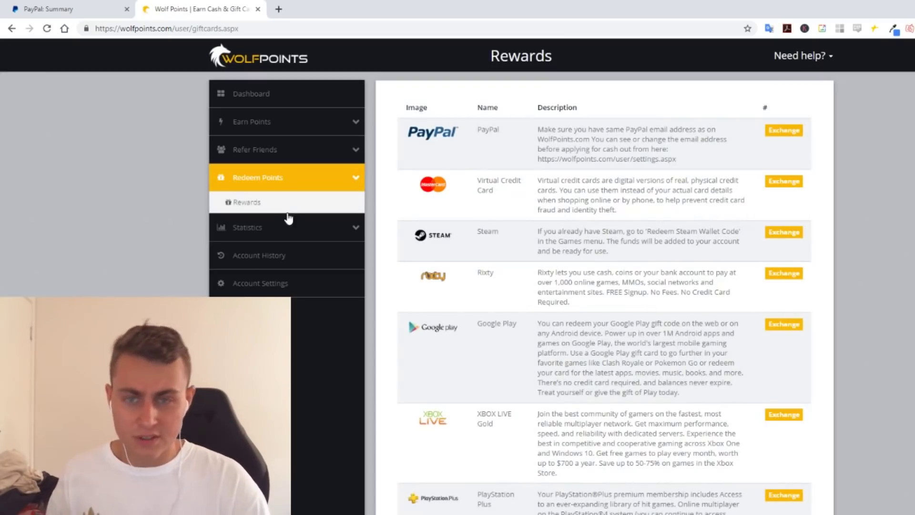
scroll(451, 190, down, 1)
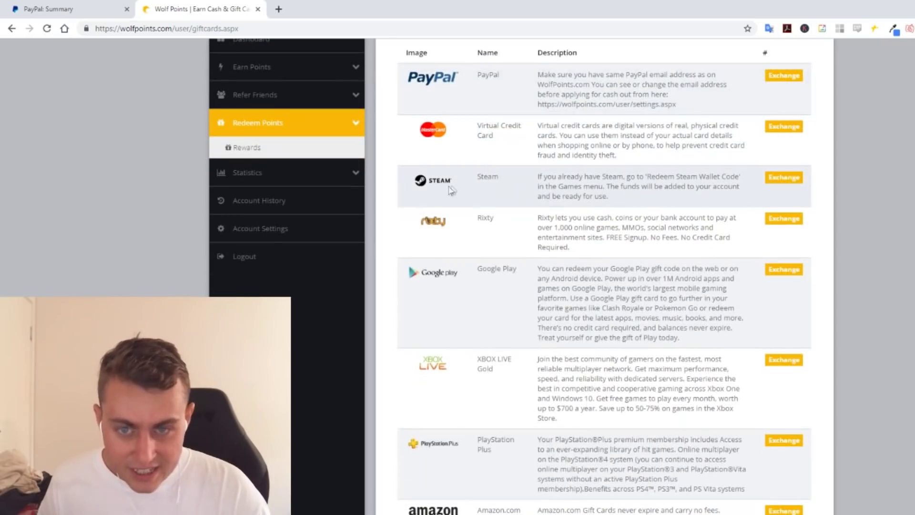
scroll(512, 192, up, 1)
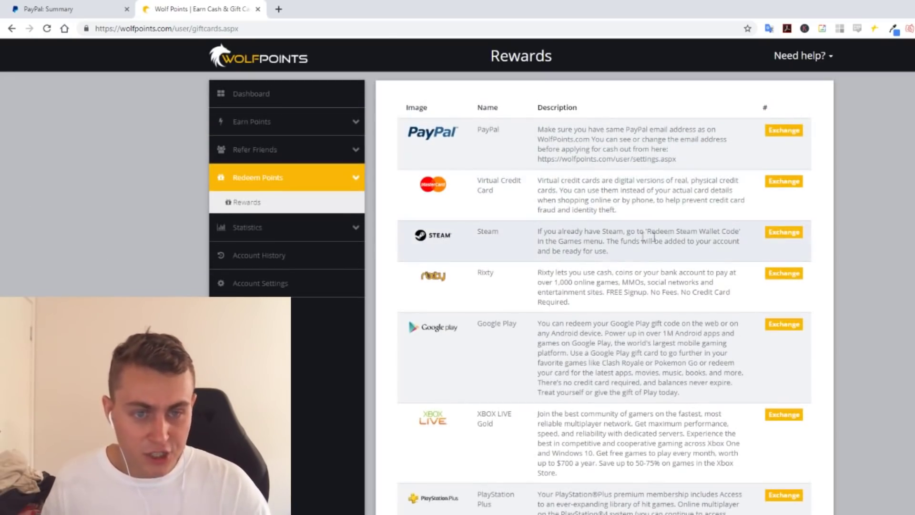
click(789, 239)
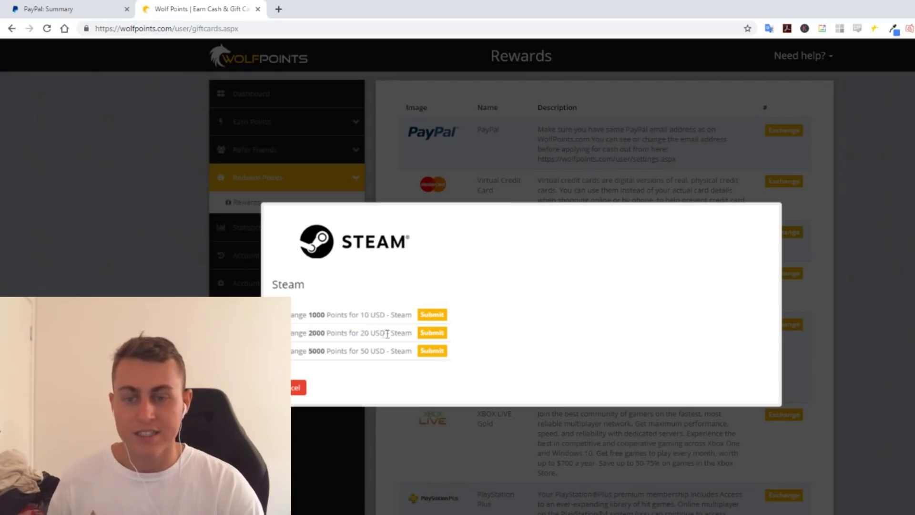
click(298, 388)
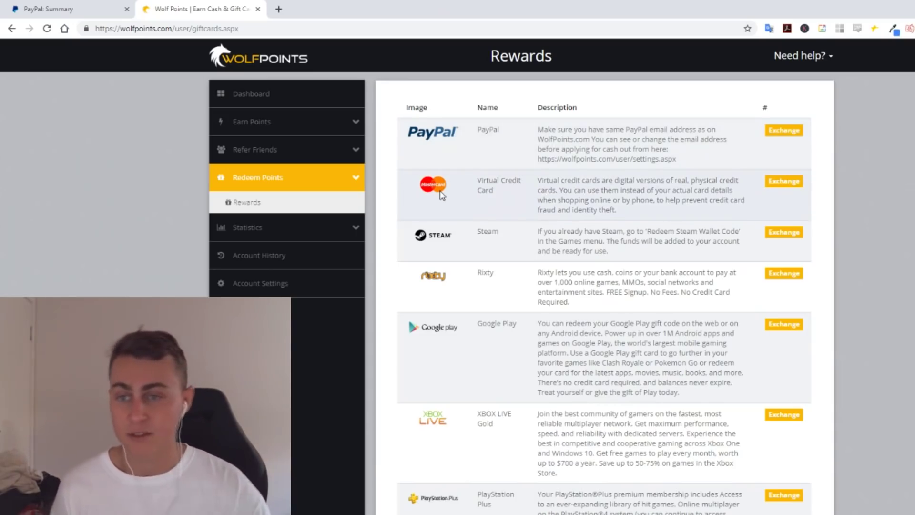
Step: View the Survey/Offer Walls under Earn Points, then return to the dashboard
click(299, 126)
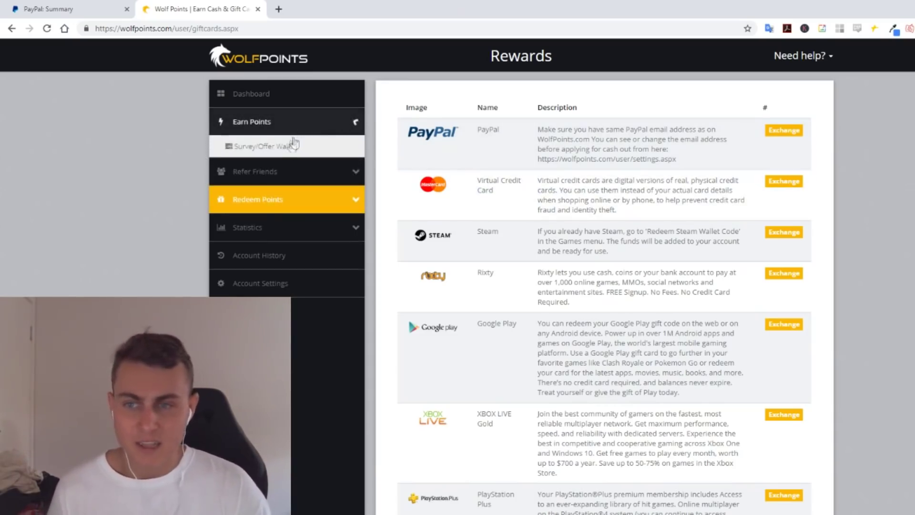
click(280, 150)
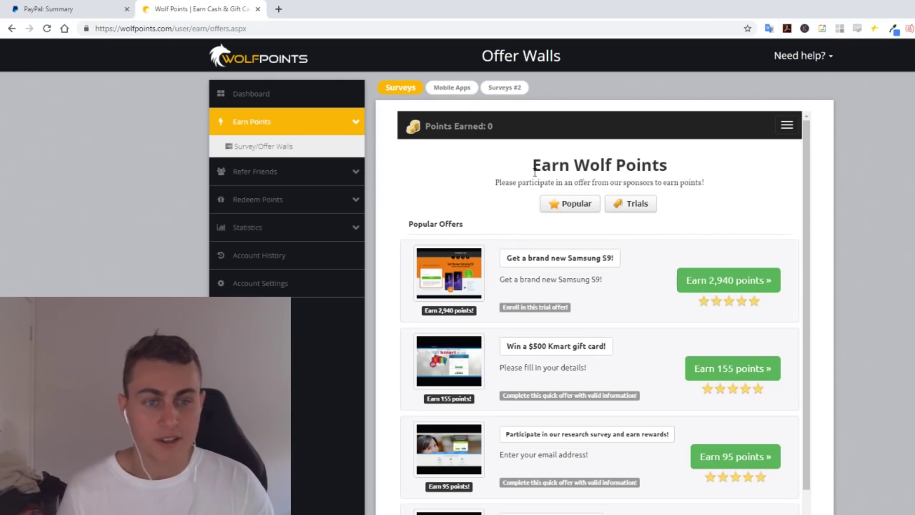
scroll(534, 172, down, 2)
scroll(535, 173, up, 1)
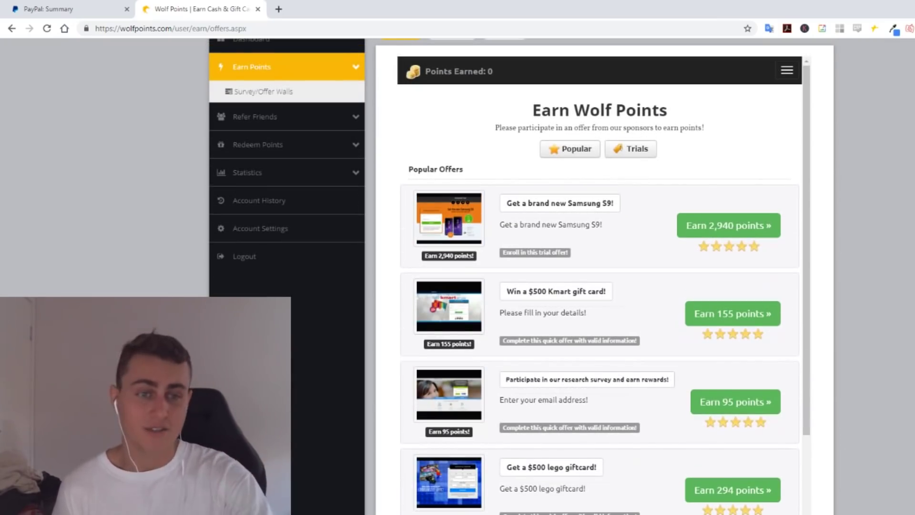
scroll(872, 234, down, 2)
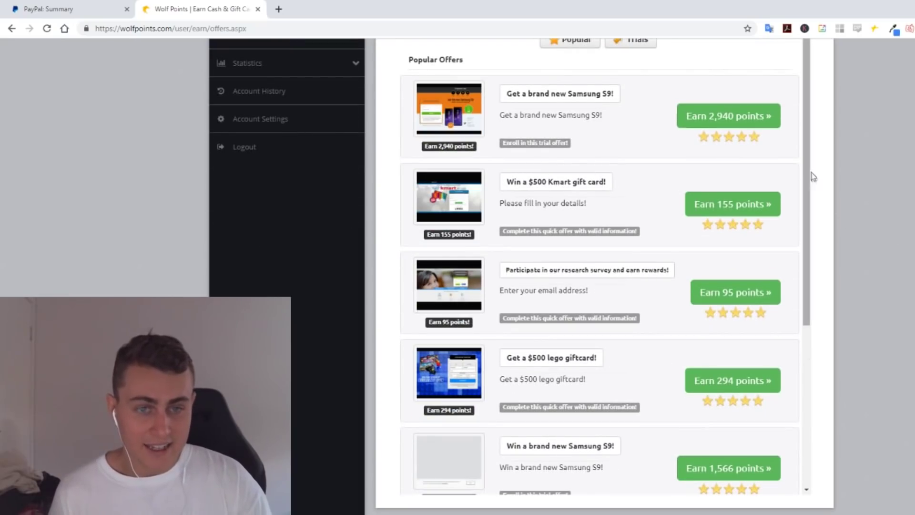
drag(811, 172, 811, 187)
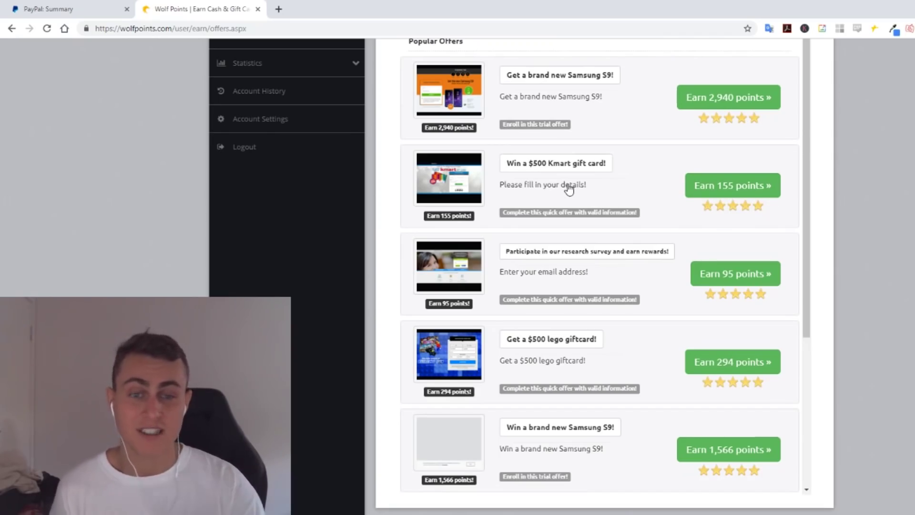
scroll(605, 183, up, 1)
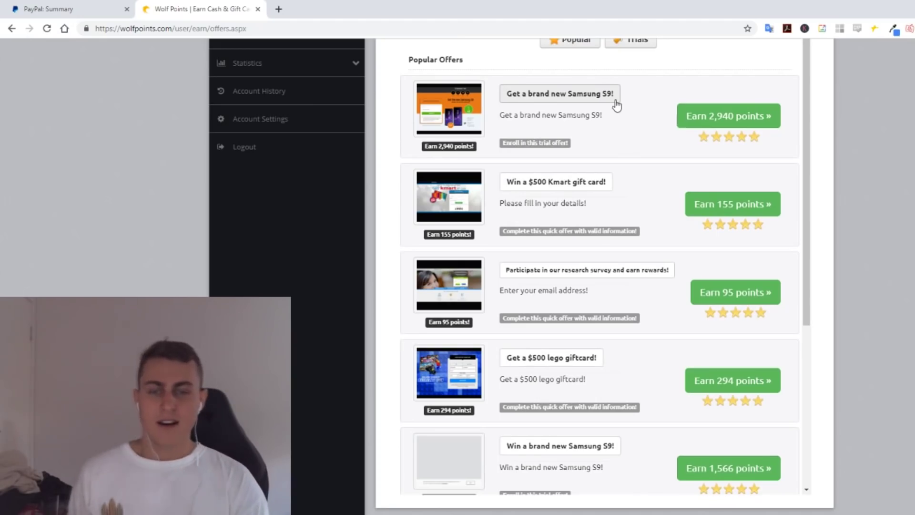
scroll(654, 152, down, 2)
scroll(655, 152, down, 2)
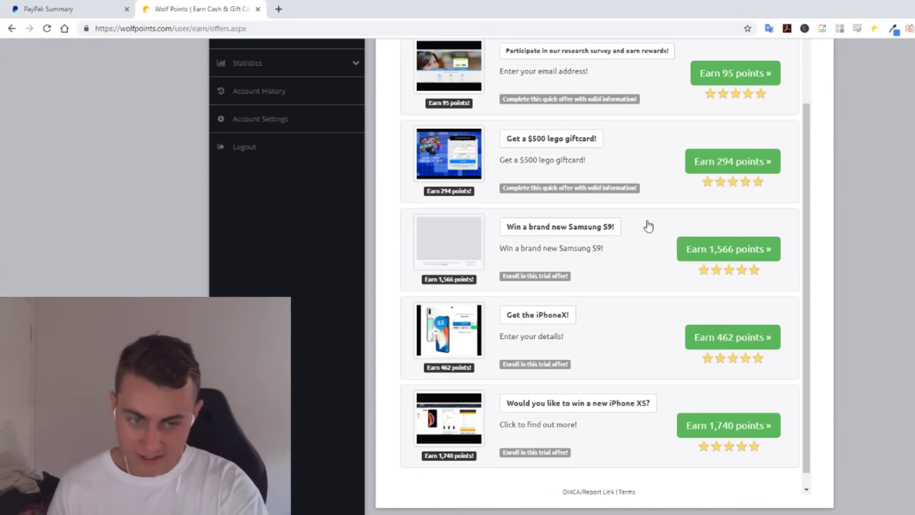
scroll(646, 235, up, 4)
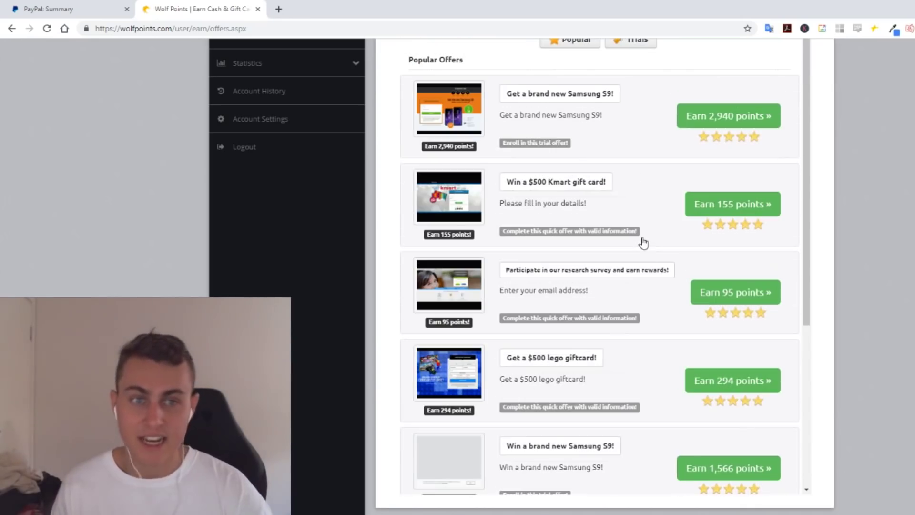
scroll(855, 242, up, 3)
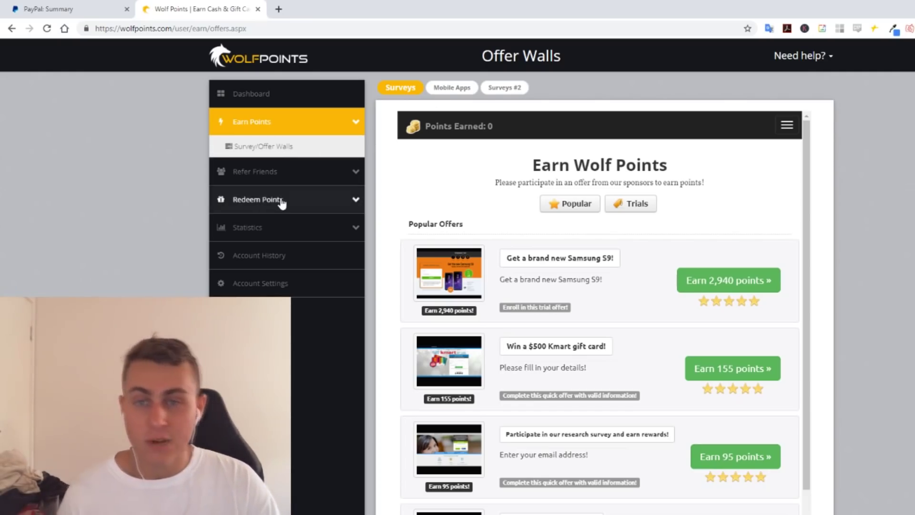
click(266, 92)
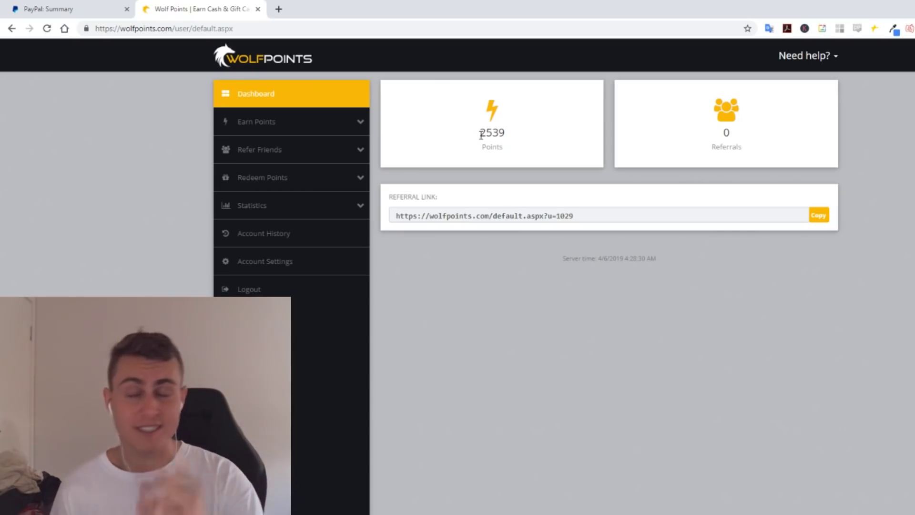
Step: Redeem 2000 points for a 20 USD Steam card and confirm the balance now reads 539
click(306, 177)
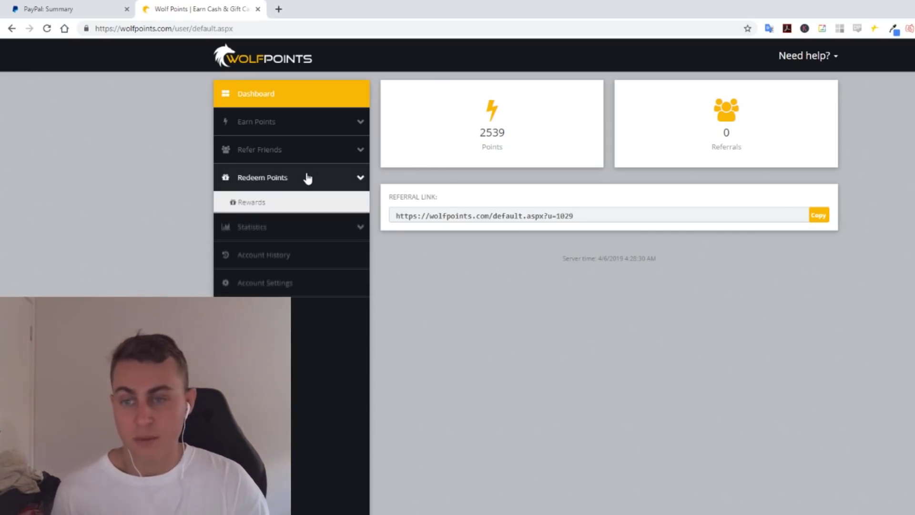
click(278, 204)
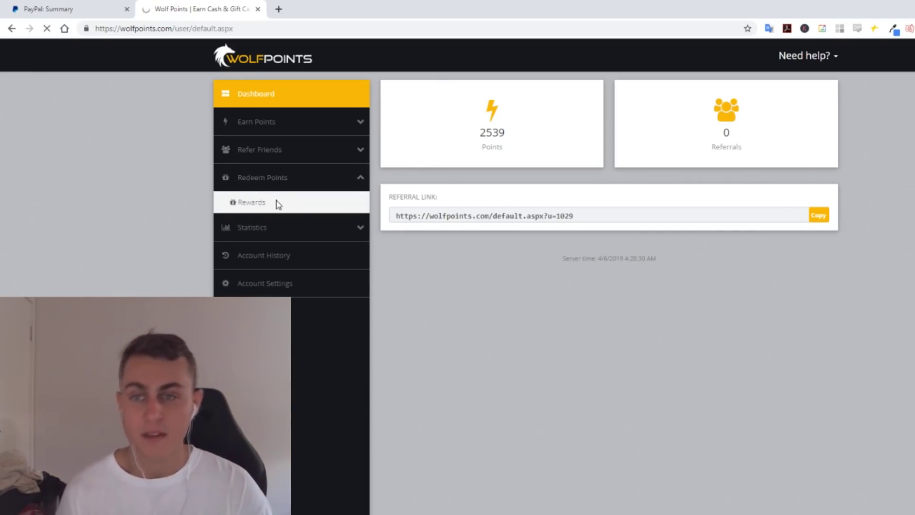
scroll(754, 216, down, 2)
scroll(755, 217, up, 1)
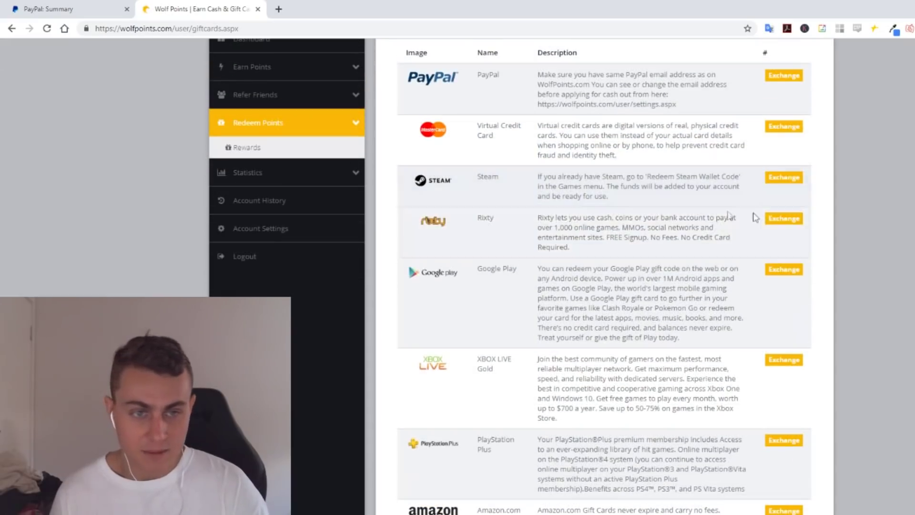
click(779, 180)
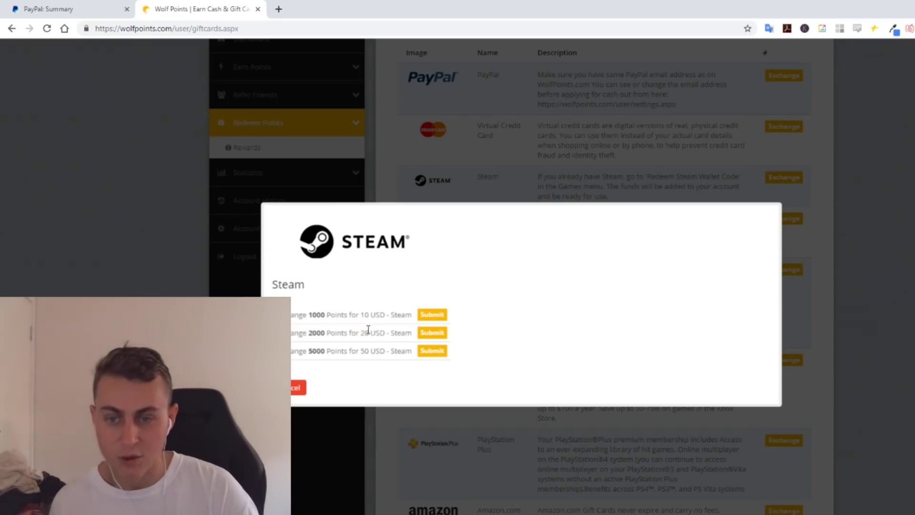
click(428, 336)
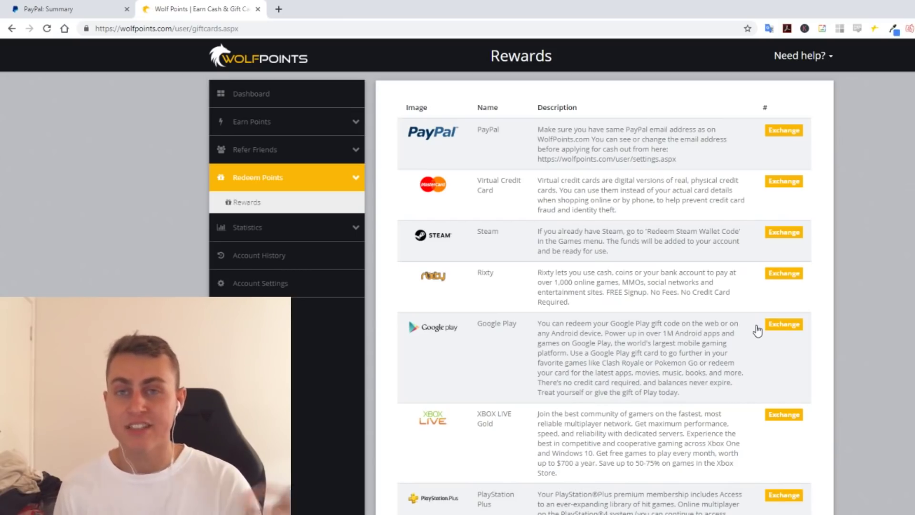
click(278, 99)
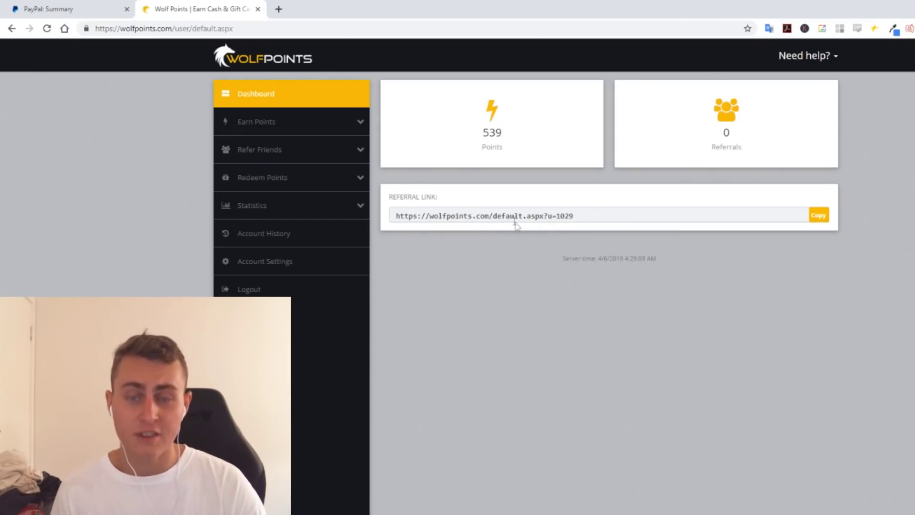